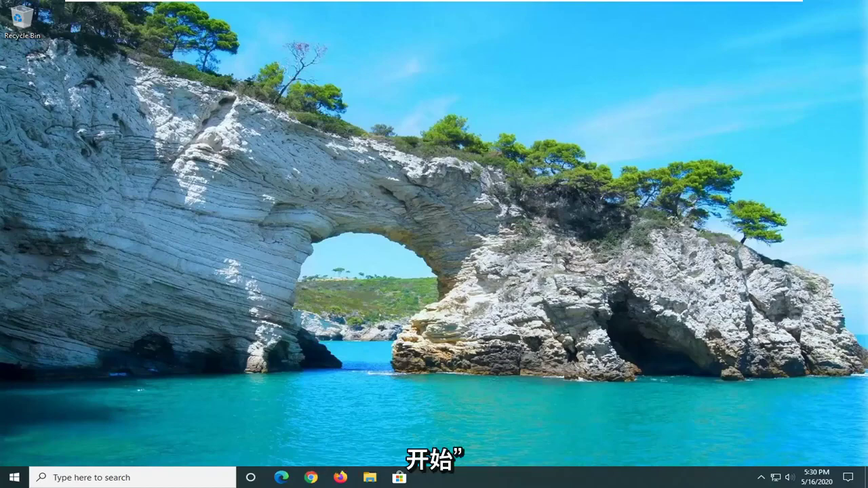
# Step: Search the Start menu for 'file explorer' and launch File Explorer
pyautogui.click(13, 477)
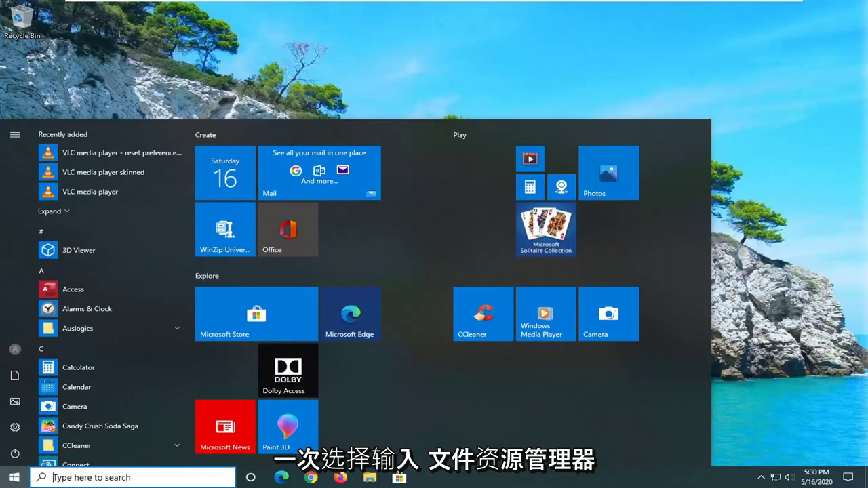
pyautogui.write('file e')
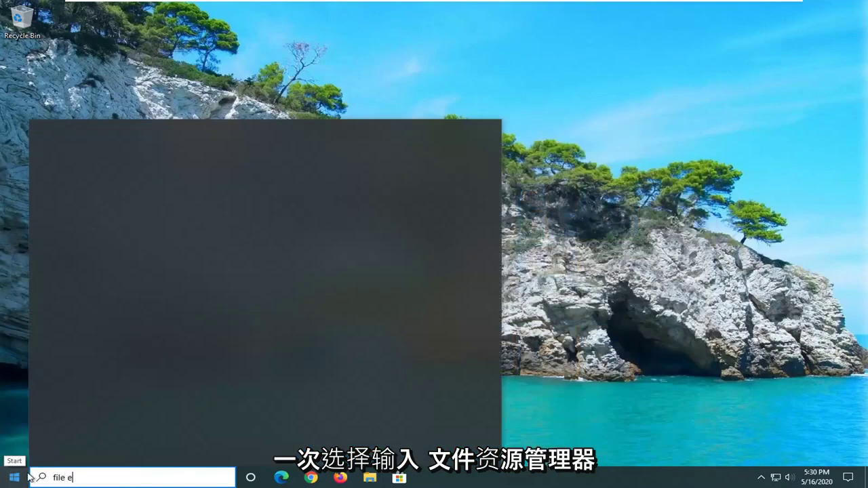
pyautogui.write('xplorer')
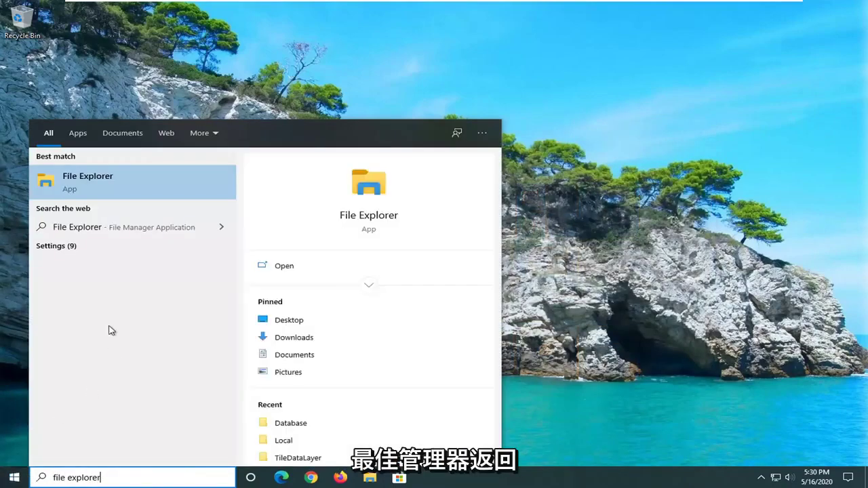
pyautogui.click(103, 186)
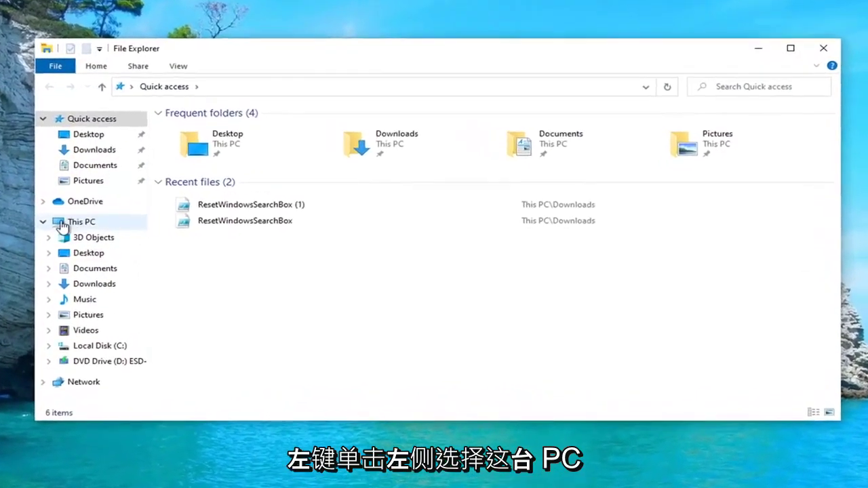
# Step: Navigate to C:\Windows\SoftwareDistribution\Download in File Explorer
pyautogui.click(60, 224)
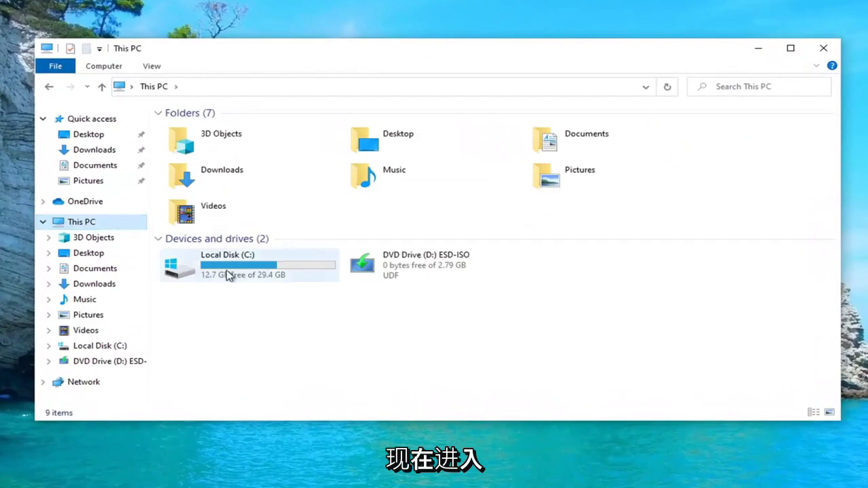
pyautogui.moveTo(224, 271)
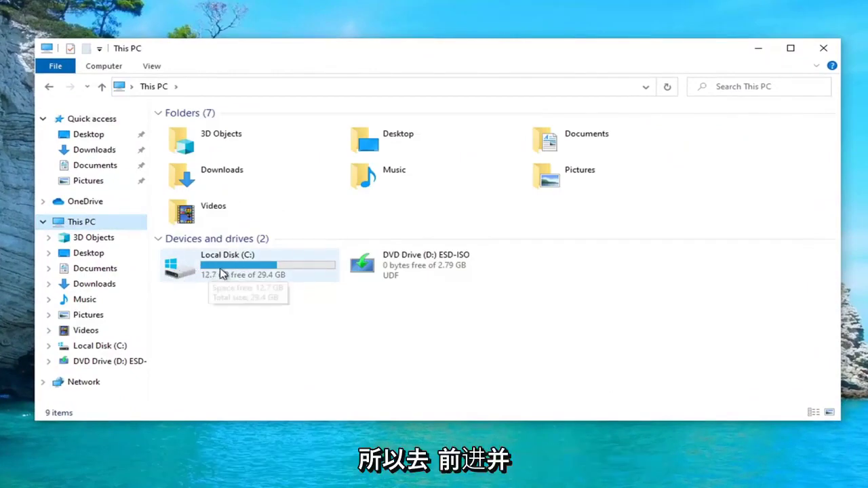
pyautogui.doubleClick(243, 264)
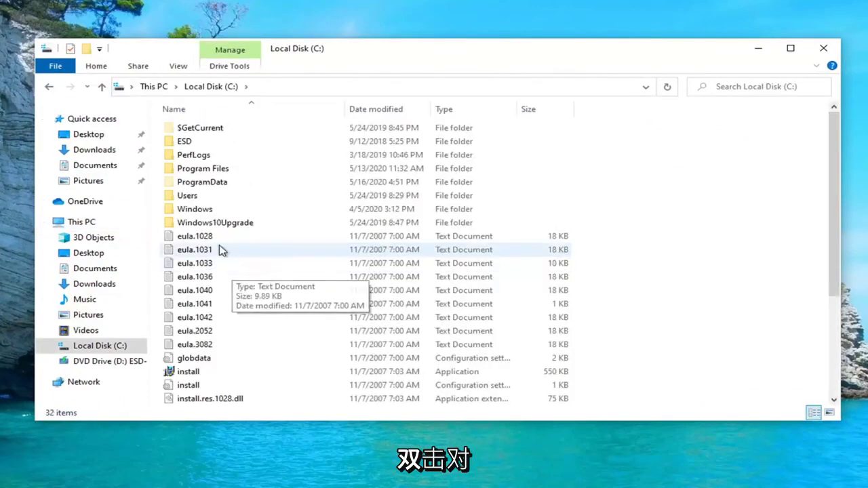
pyautogui.doubleClick(200, 211)
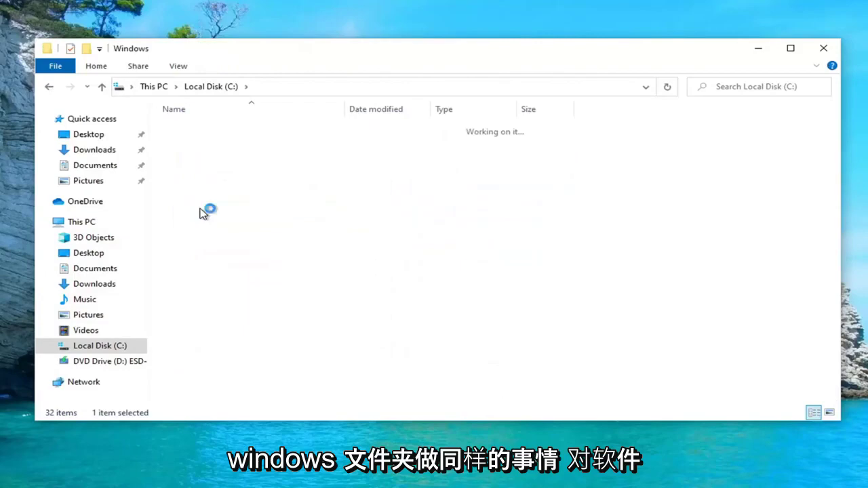
pyautogui.scroll(-7, 250, 268)
pyautogui.scroll(-6, 250, 275)
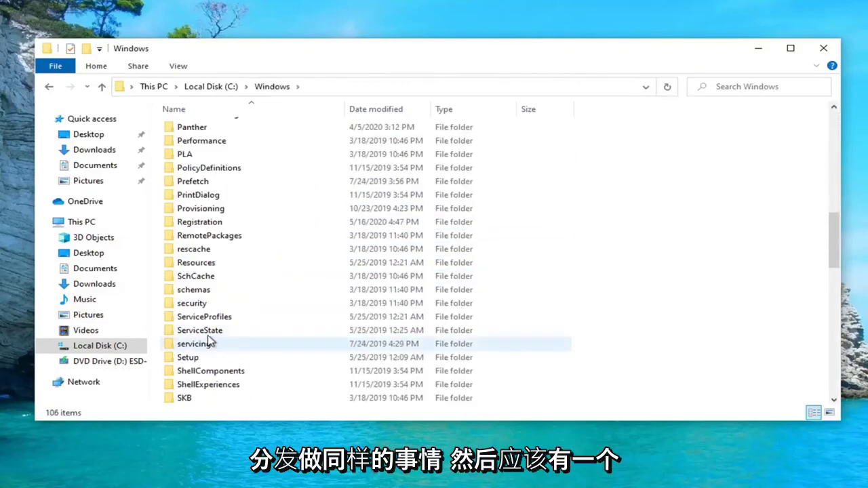
pyautogui.scroll(-2, 209, 343)
pyautogui.doubleClick(210, 329)
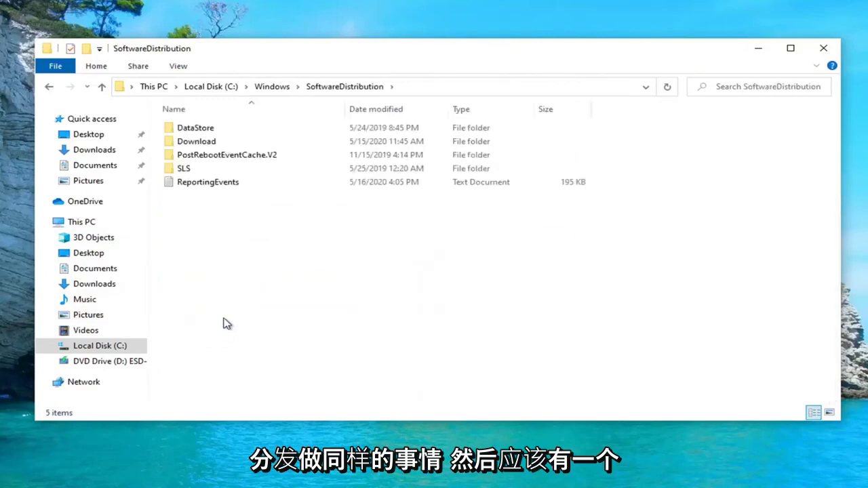
pyautogui.doubleClick(192, 143)
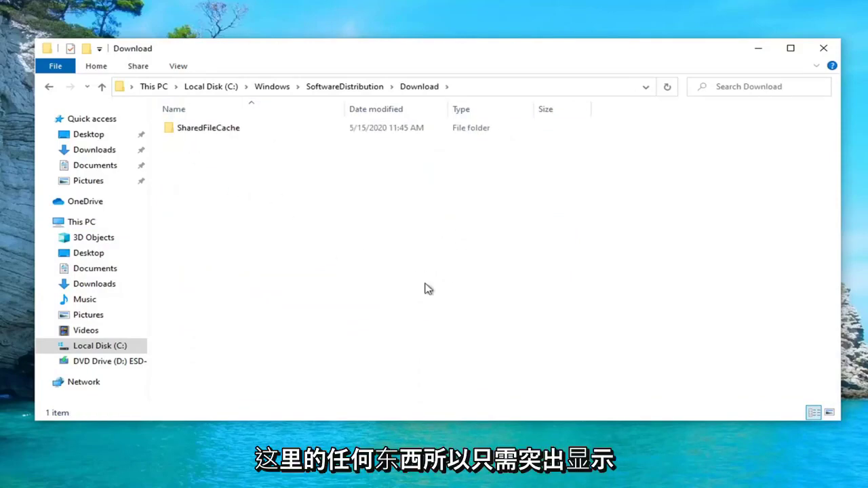
# Step: Select and delete everything in Download, including the SharedFileCache folder
pyautogui.moveTo(568, 312)
pyautogui.mouseDown()
pyautogui.moveTo(221, 120)
pyautogui.moveTo(214, 133)
pyautogui.mouseUp()
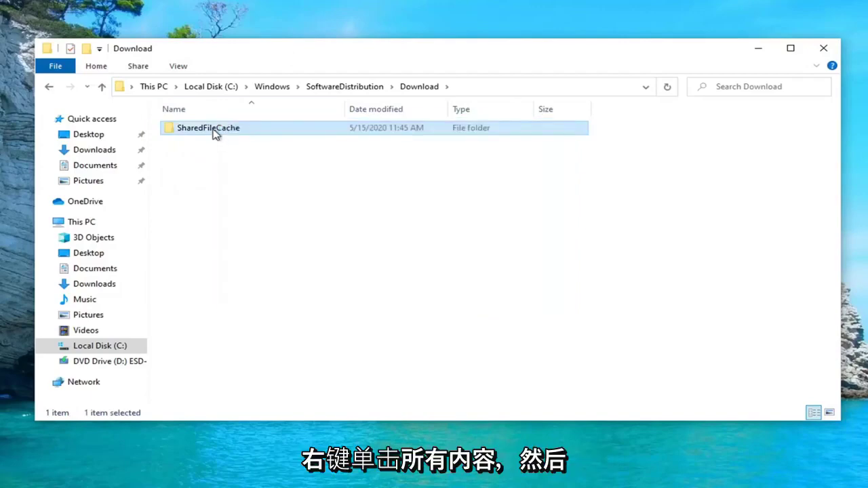
pyautogui.rightClick(215, 133)
pyautogui.click(262, 400)
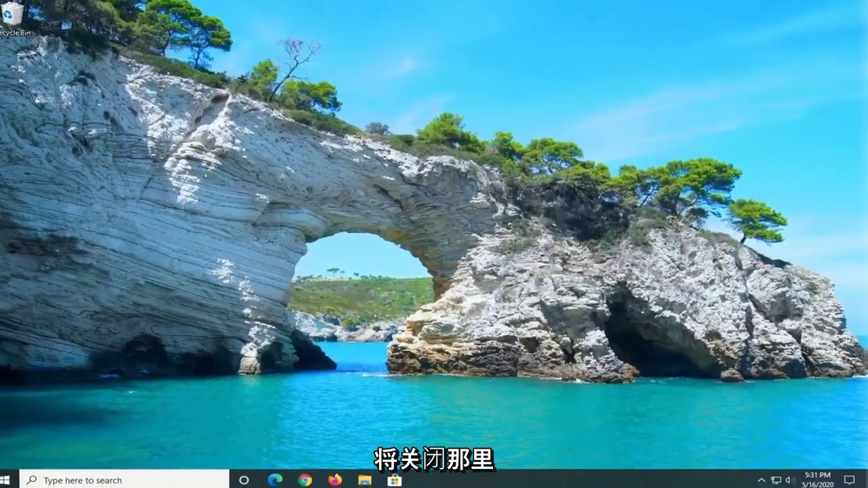
# Step: Search the Start menu for 'services' and launch the Services console
pyautogui.click(24, 480)
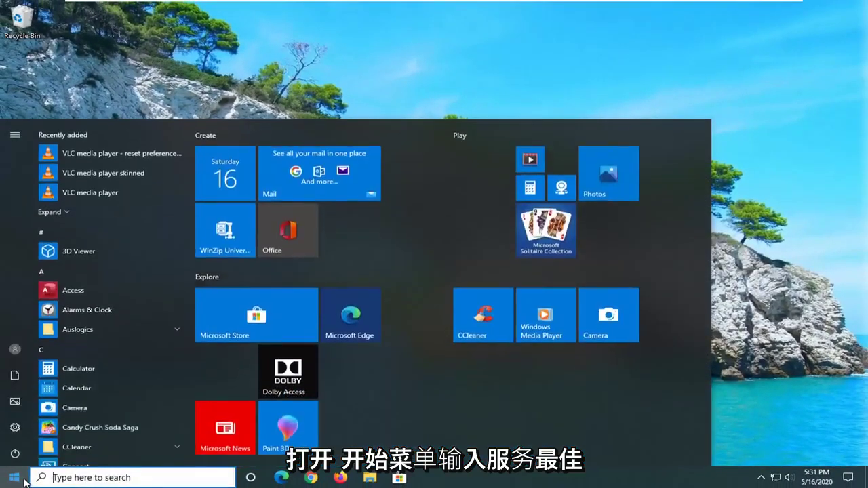
pyautogui.write('services')
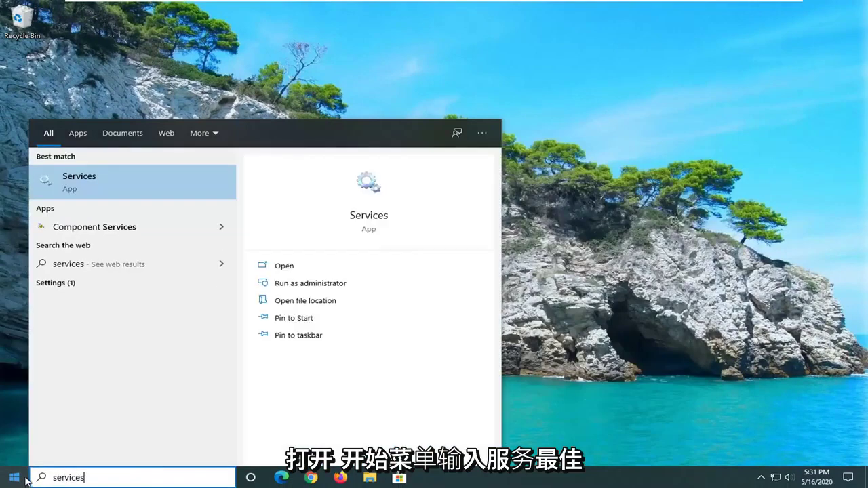
pyautogui.click(100, 181)
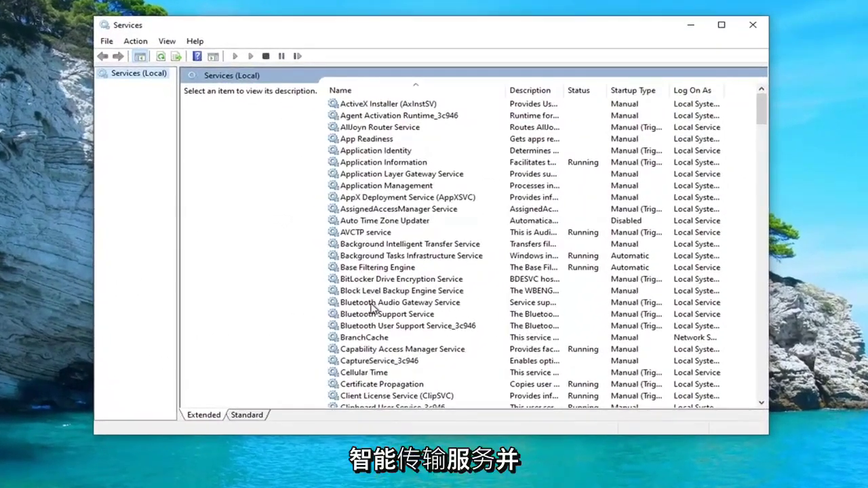
# Step: Set Background Intelligent Transfer Service to Automatic startup and start it
pyautogui.doubleClick(388, 245)
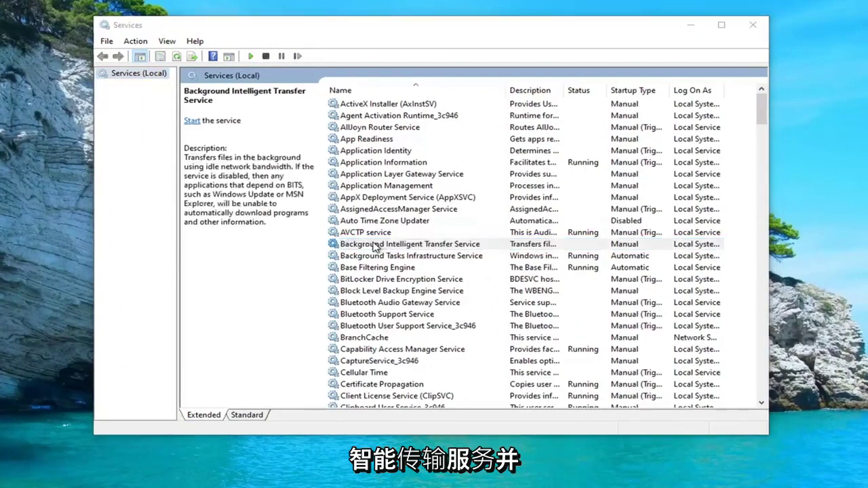
pyautogui.click(378, 221)
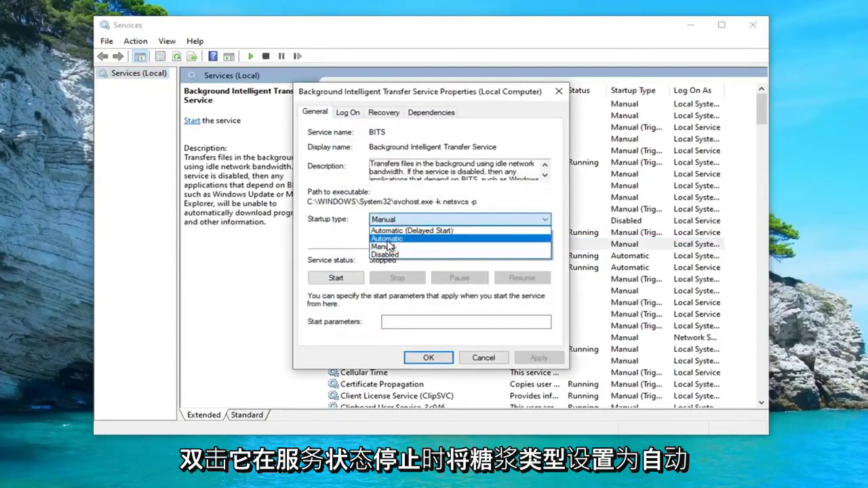
pyautogui.click(385, 242)
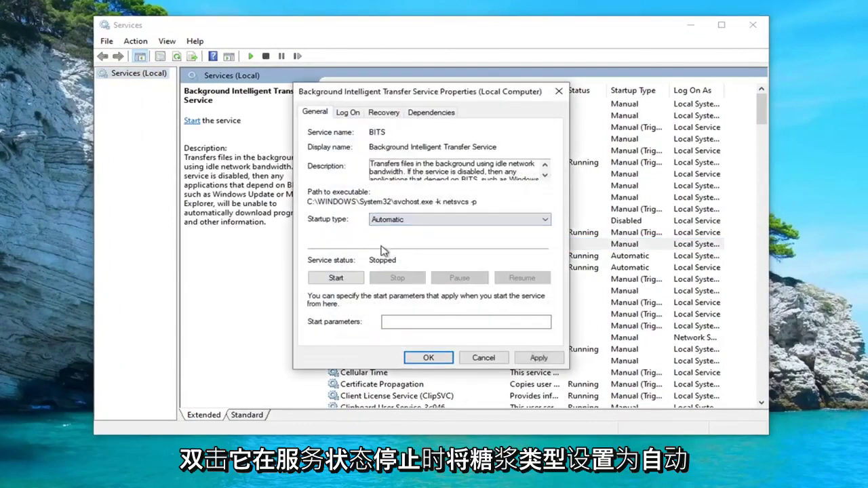
pyautogui.click(351, 280)
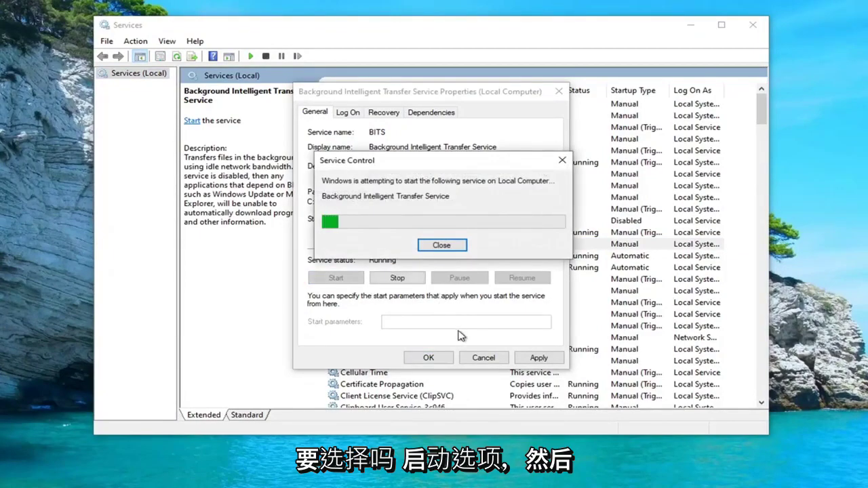
pyautogui.click(428, 358)
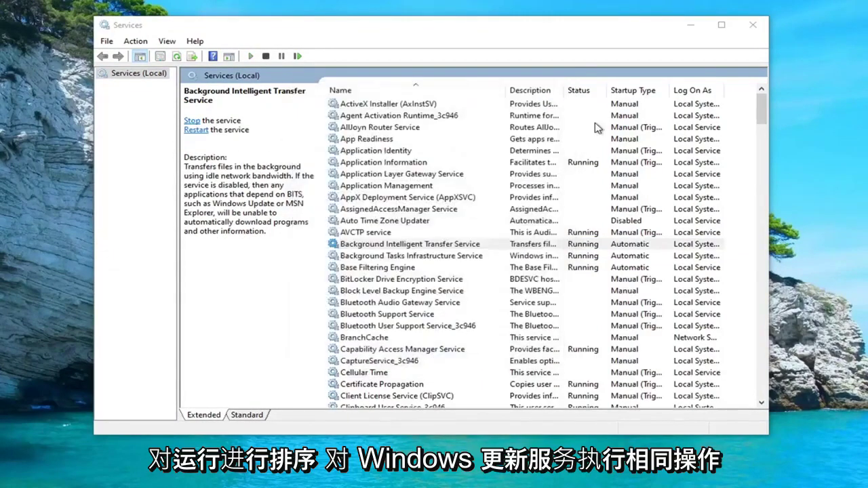
pyautogui.moveTo(761, 112)
pyautogui.mouseDown()
pyautogui.moveTo(755, 143)
pyautogui.moveTo(507, 346)
pyautogui.mouseUp()
# Step: Start Windows Update with Automatic (Delayed Start) startup, then close Services
pyautogui.scroll(-2, 441, 331)
pyautogui.scroll(-8, 439, 331)
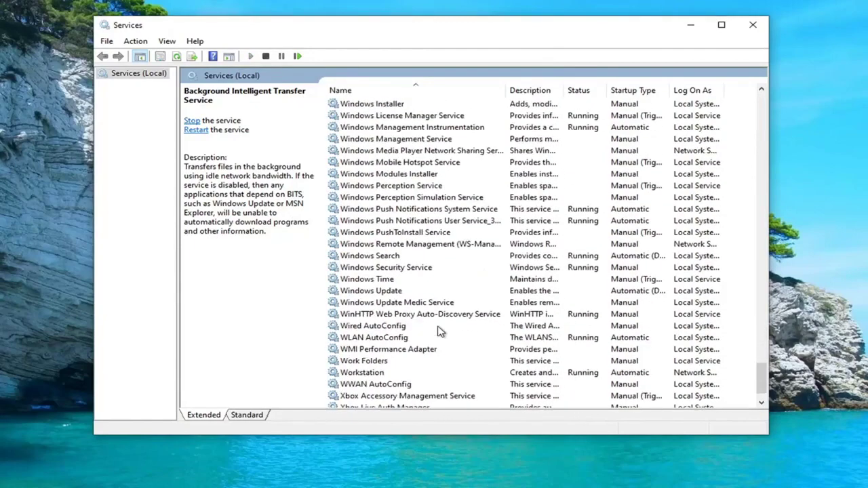
pyautogui.scroll(-2, 431, 333)
pyautogui.doubleClick(371, 255)
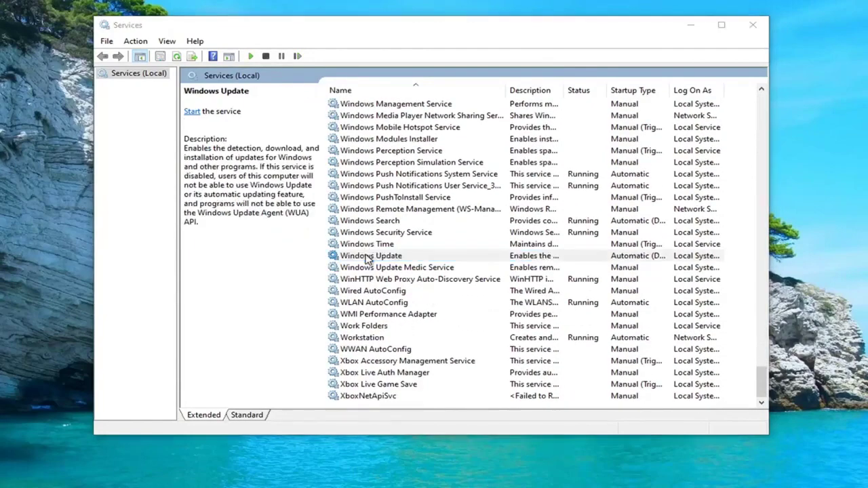
pyautogui.click(395, 221)
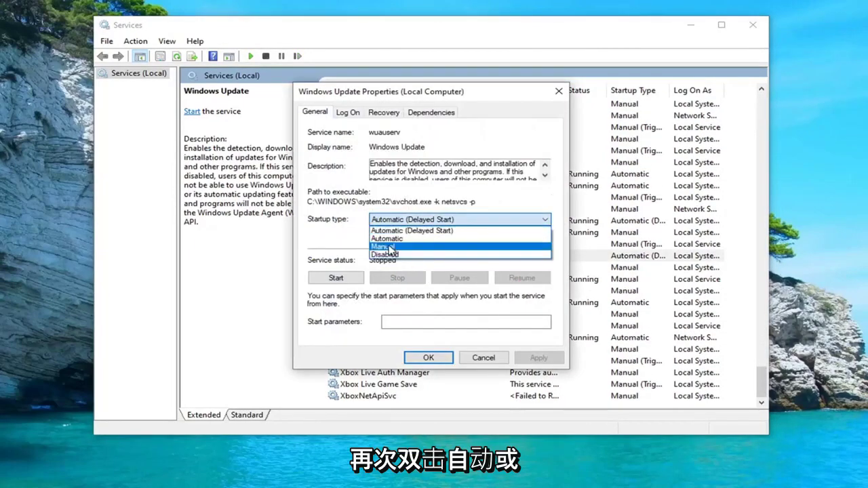
pyautogui.click(308, 240)
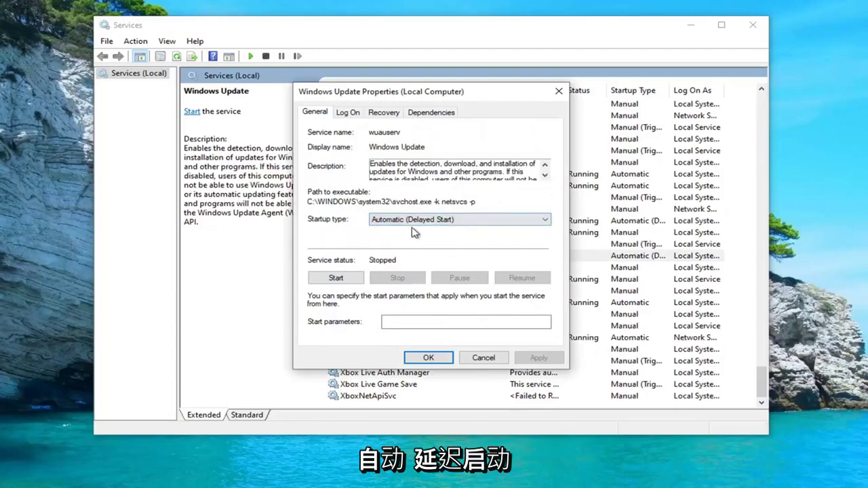
pyautogui.click(320, 280)
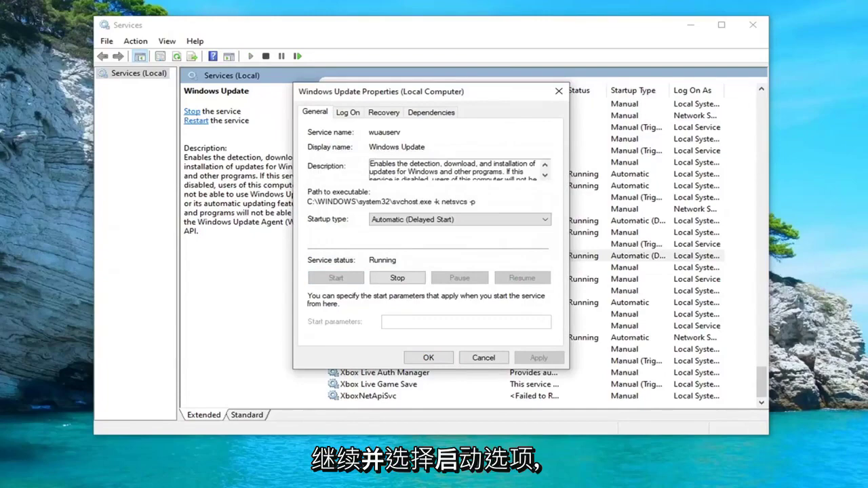
pyautogui.click(423, 358)
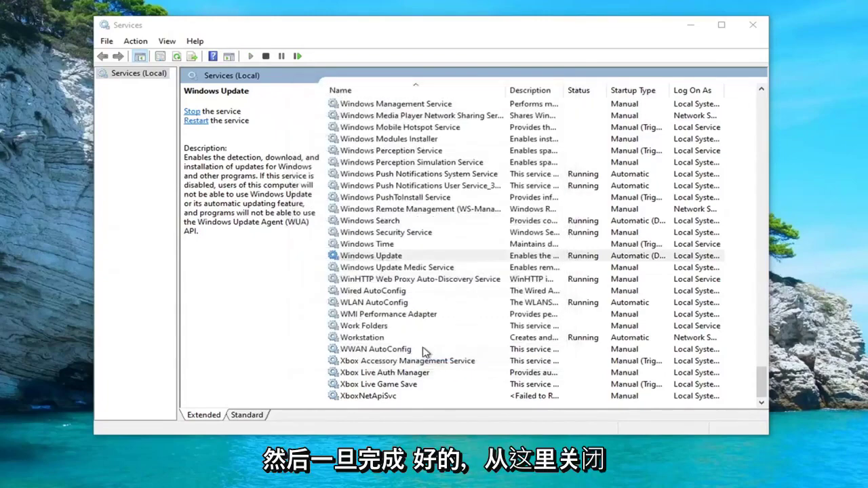
pyautogui.click(752, 25)
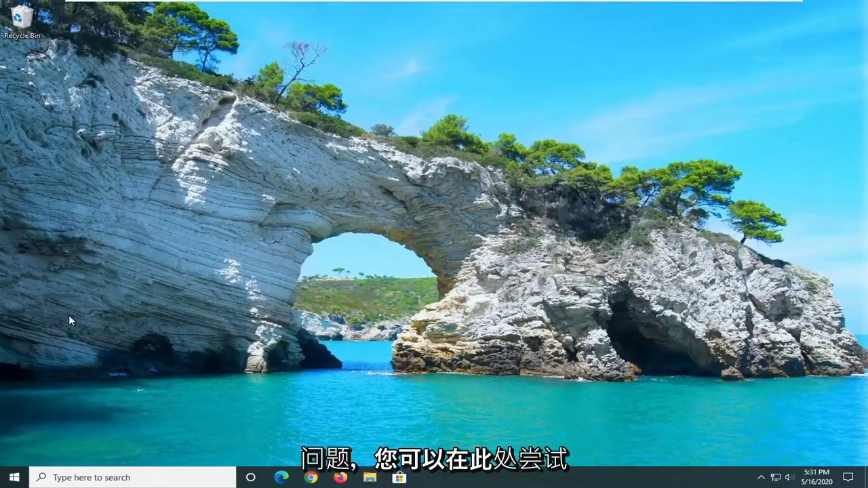
# Step: Search the Start menu for 'troubleshoot' and open Troubleshoot settings
pyautogui.click(2, 480)
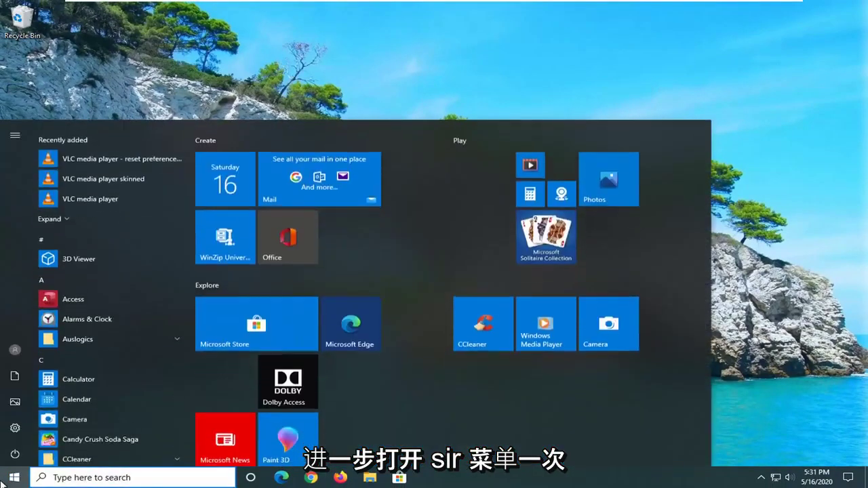
pyautogui.write('troub')
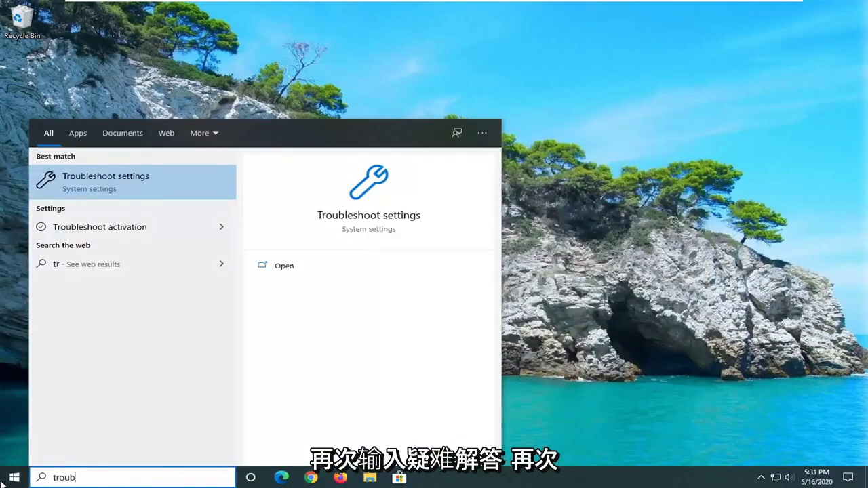
pyautogui.write('leshoot')
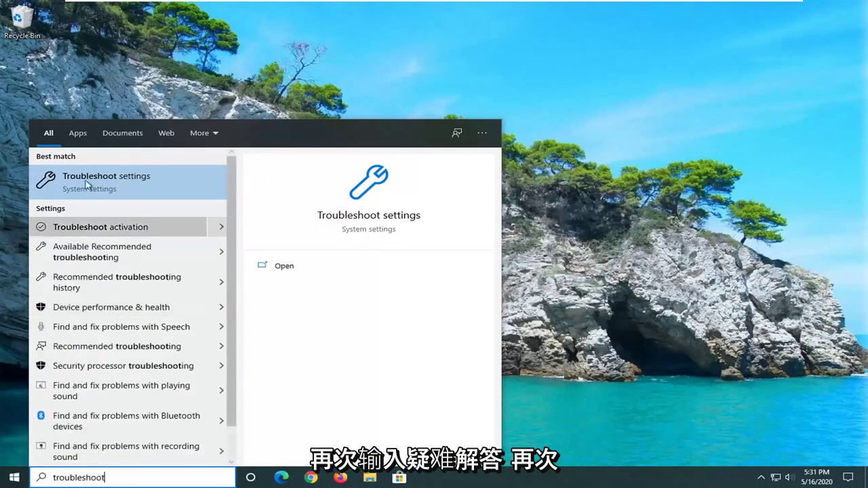
pyautogui.click(142, 183)
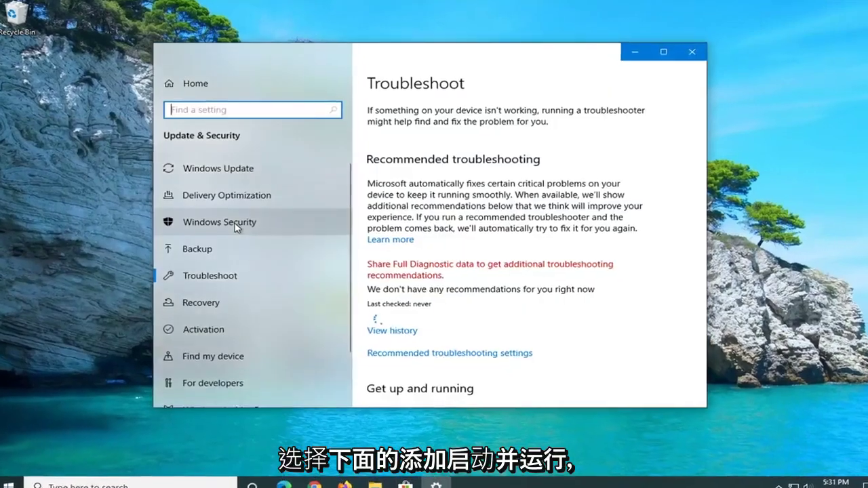
# Step: Run the Windows Update troubleshooter from the Troubleshoot page
pyautogui.scroll(-2, 476, 257)
pyautogui.scroll(-1, 491, 267)
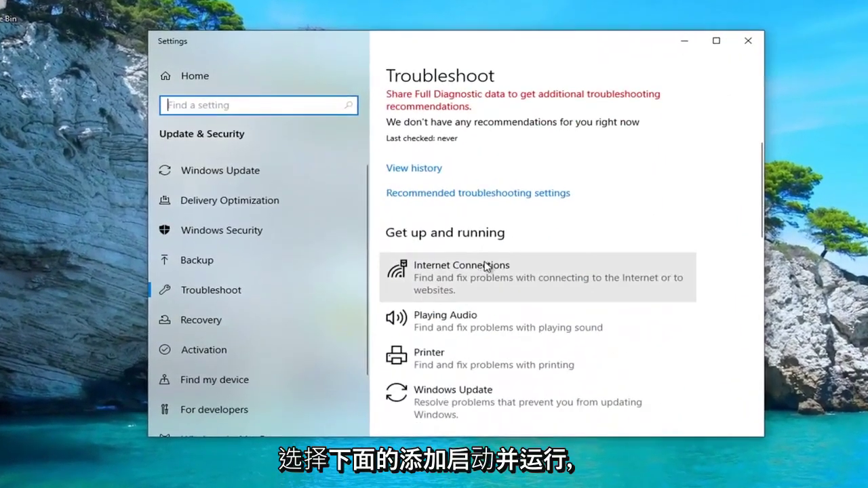
pyautogui.scroll(-2, 500, 265)
pyautogui.click(434, 353)
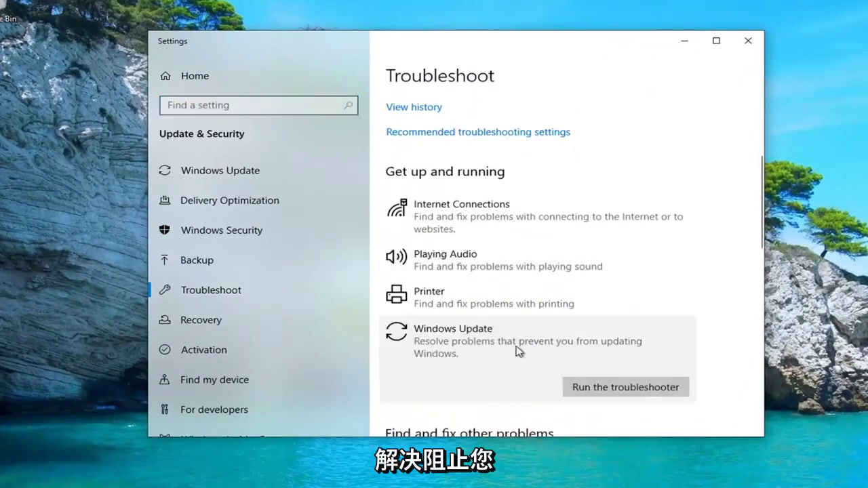
pyautogui.click(610, 388)
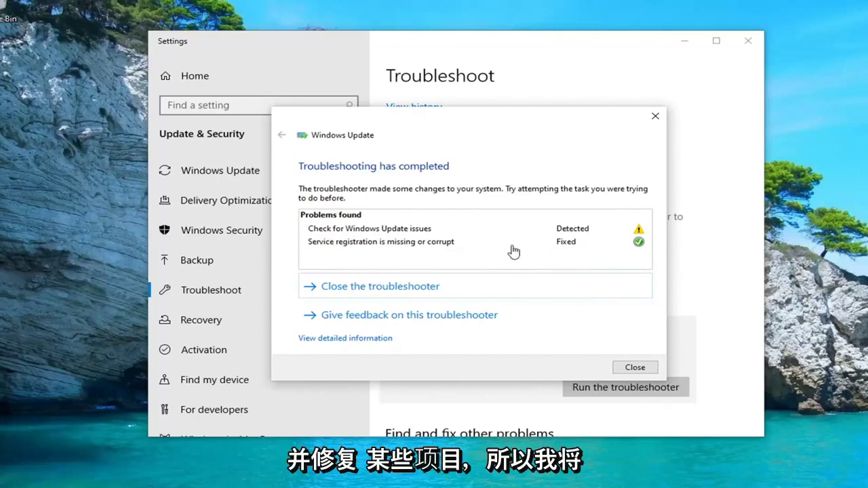
# Step: Close the finished Windows Update troubleshooter after it fixes the service registration
pyautogui.click(635, 367)
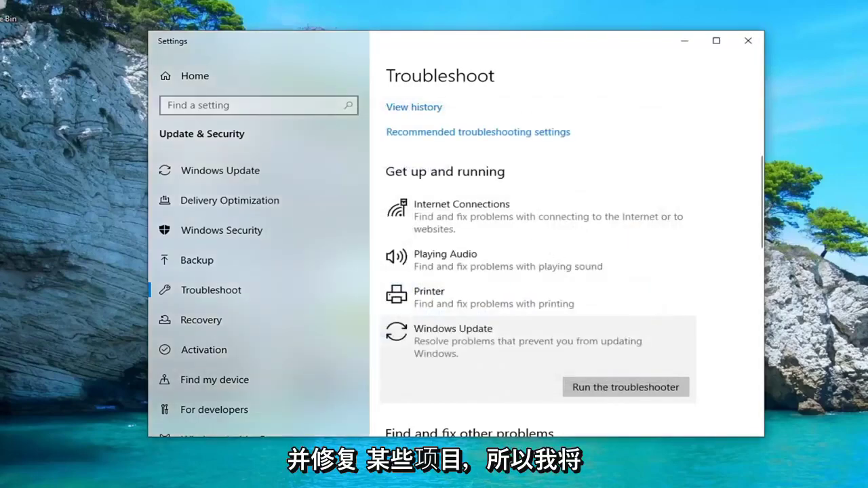